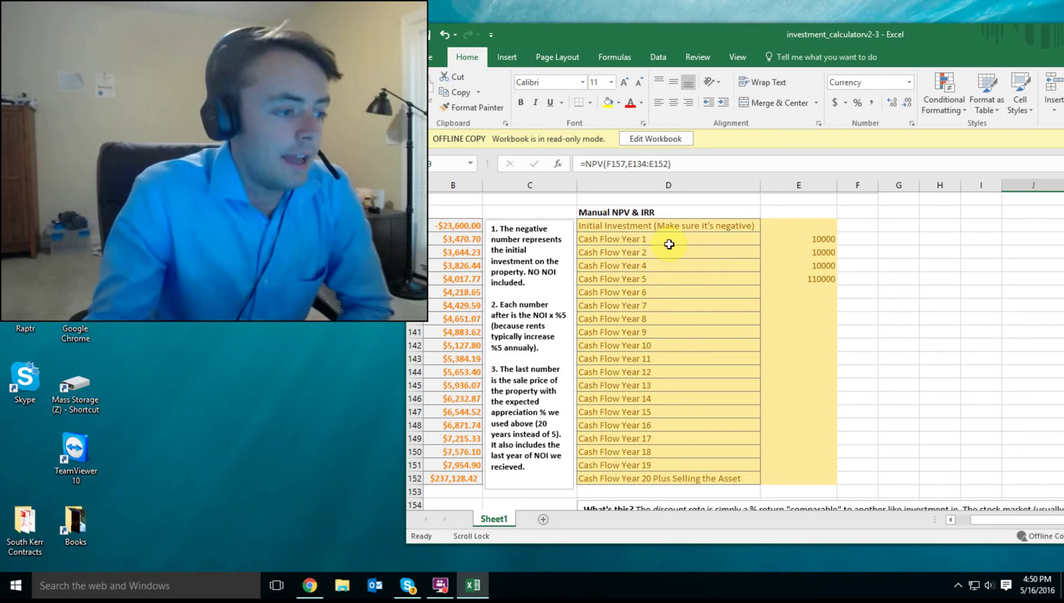
# Review the entered Year 1 to Year 5 cash flows, from 10000 up to 110000.
pyautogui.click(671, 240)
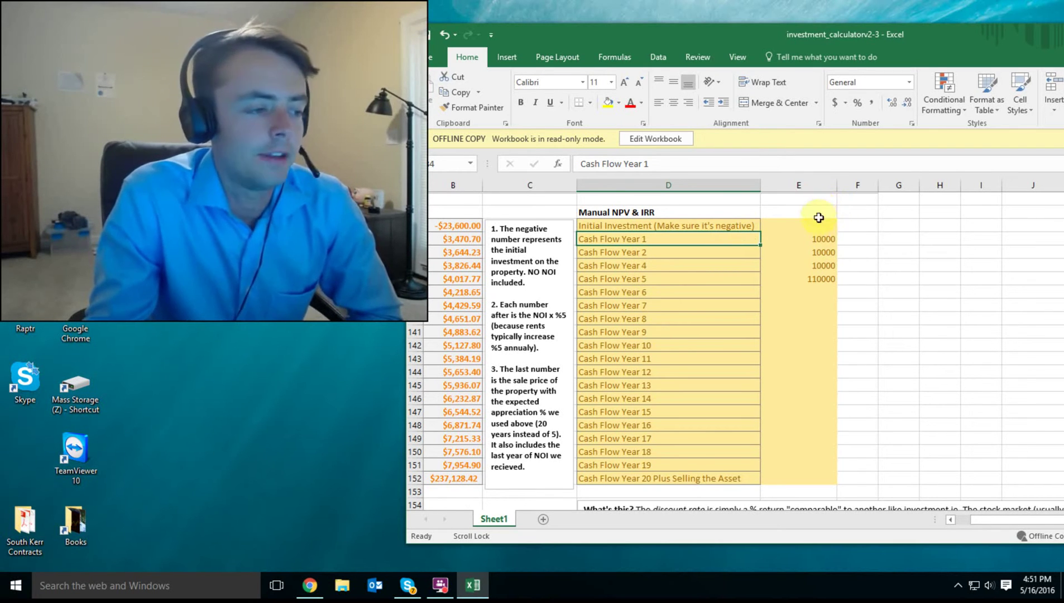
pyautogui.click(820, 240)
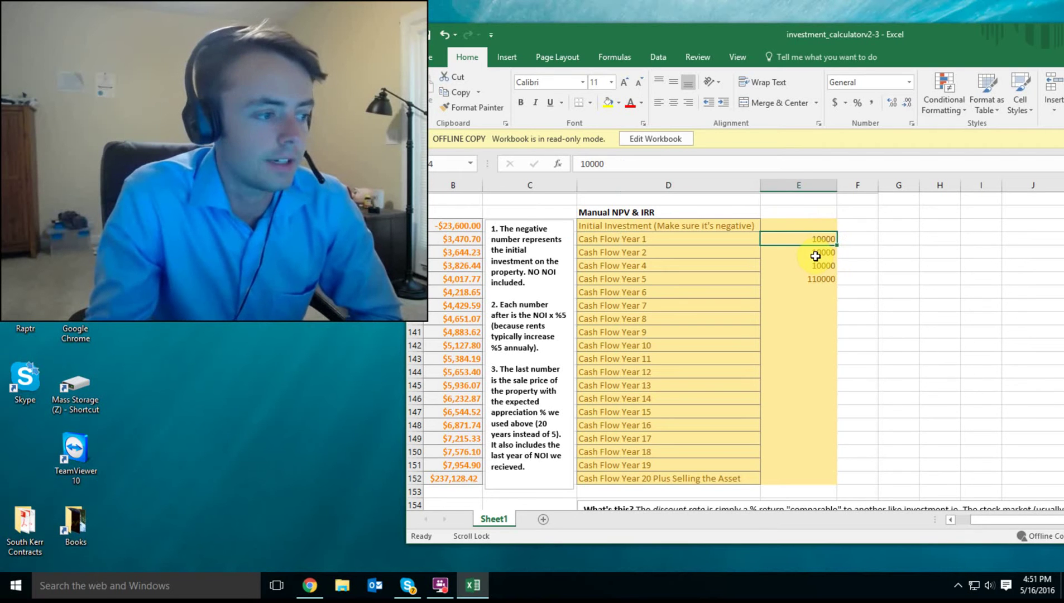
pyautogui.click(817, 277)
pyautogui.click(814, 240)
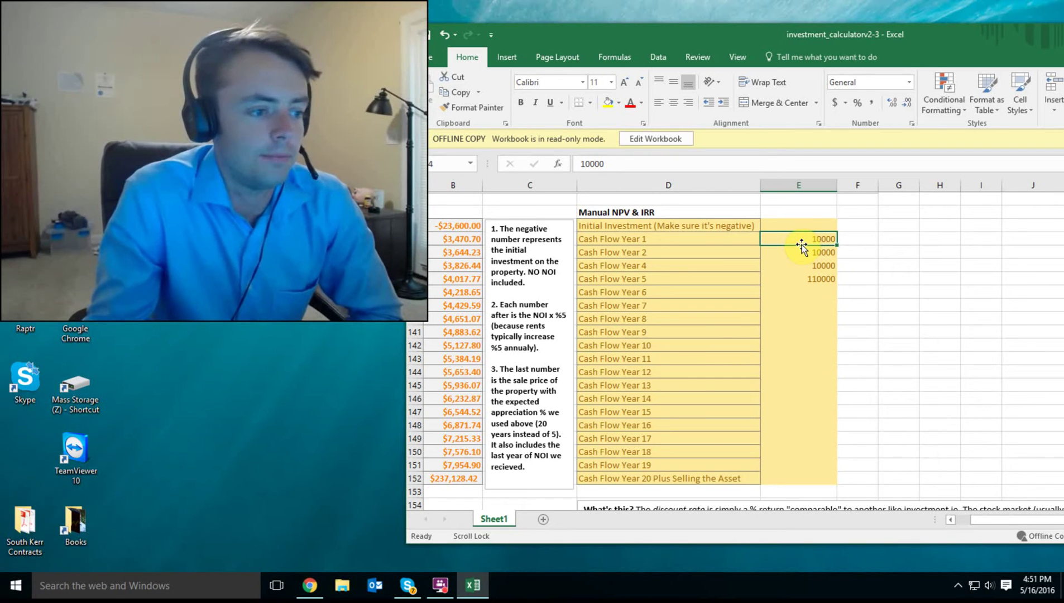
pyautogui.click(819, 252)
pyautogui.click(825, 266)
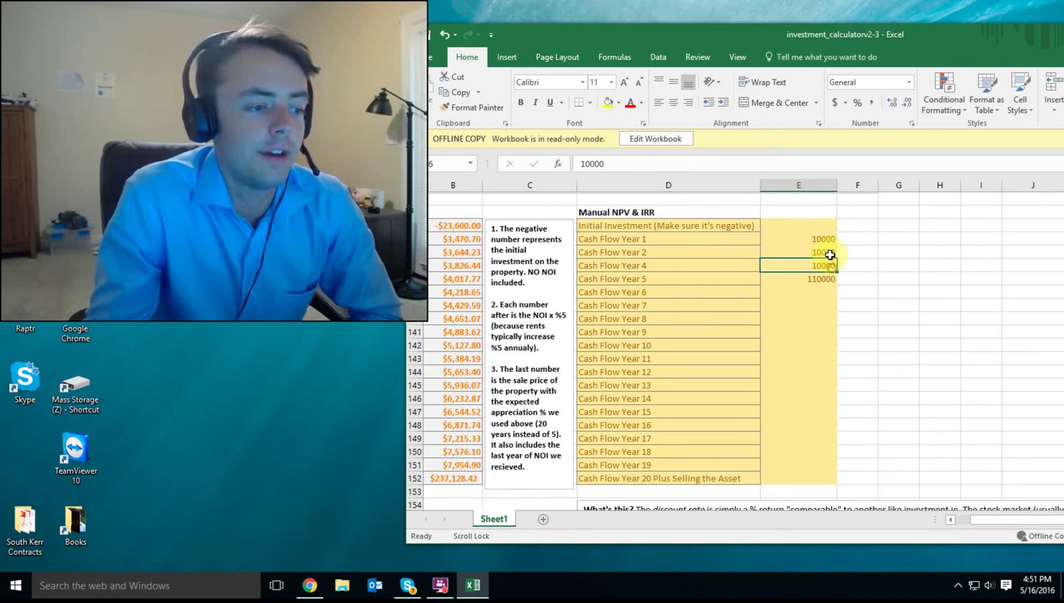
pyautogui.click(826, 238)
pyautogui.click(826, 254)
pyautogui.click(829, 266)
pyautogui.click(825, 239)
pyautogui.click(823, 253)
pyautogui.click(824, 266)
pyautogui.click(820, 281)
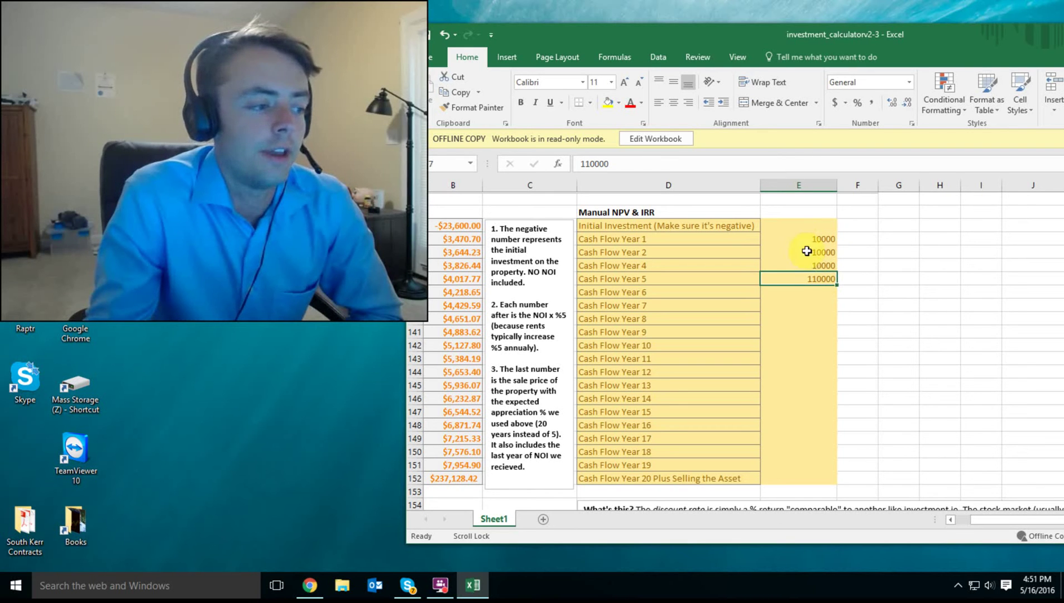
pyautogui.click(816, 240)
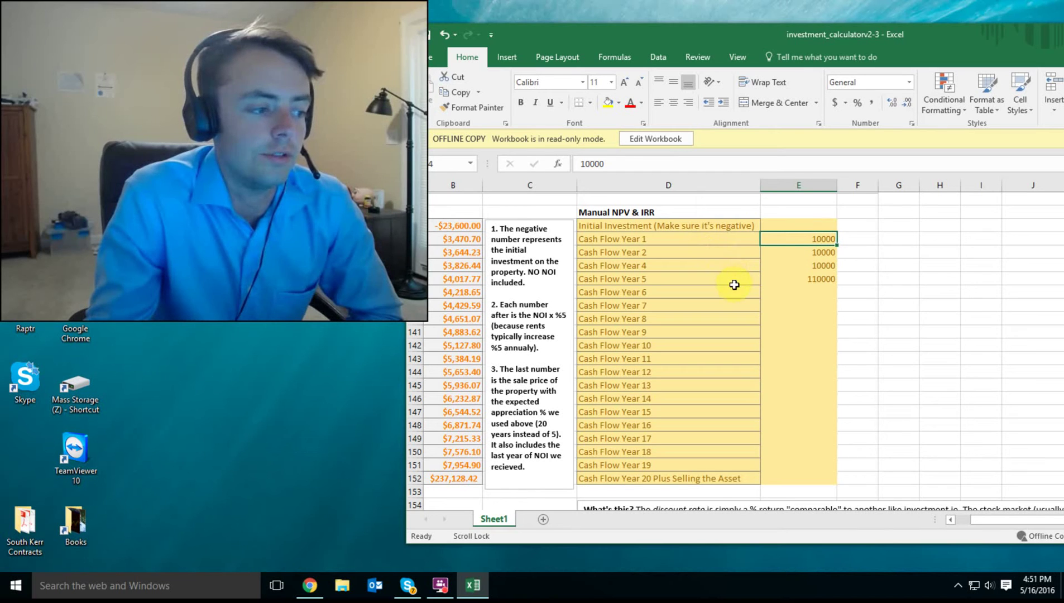
# Check the Initial Investment row, then recheck the Year 2, 4 and 5 cash flows.
pyautogui.click(686, 227)
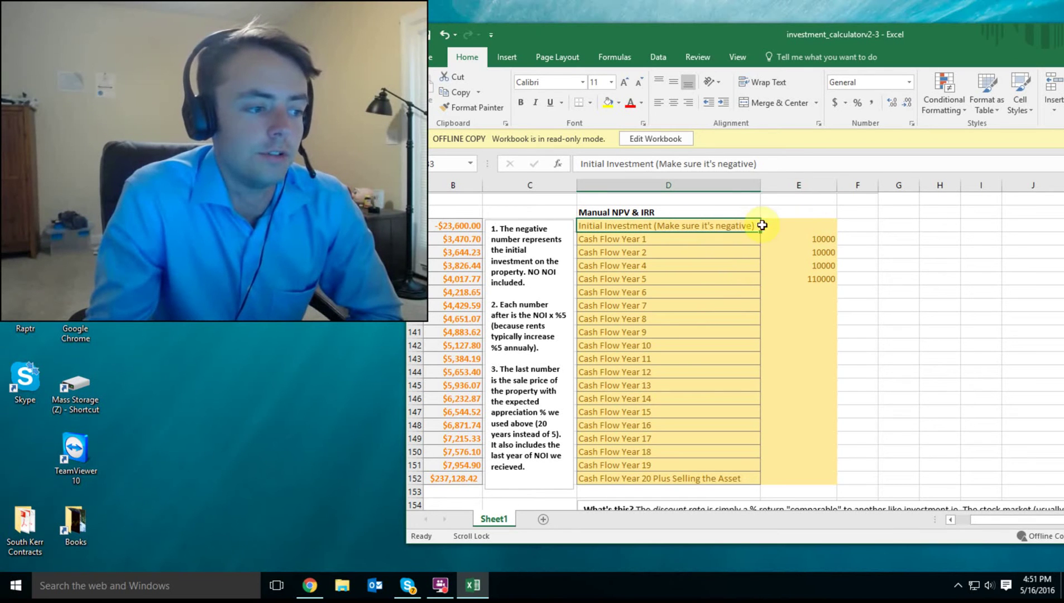
pyautogui.click(813, 238)
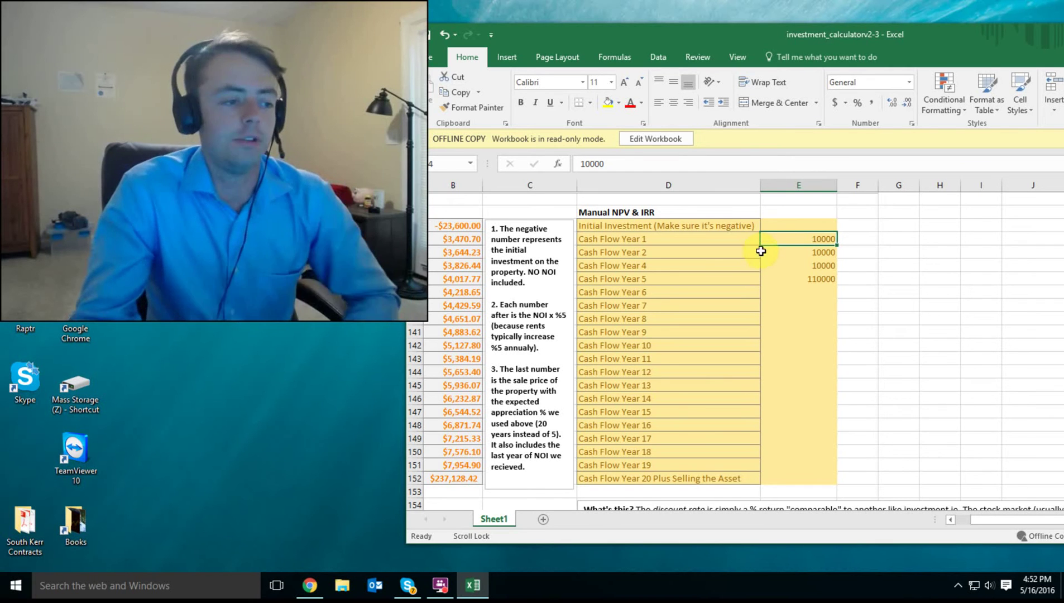
pyautogui.click(829, 259)
pyautogui.click(826, 266)
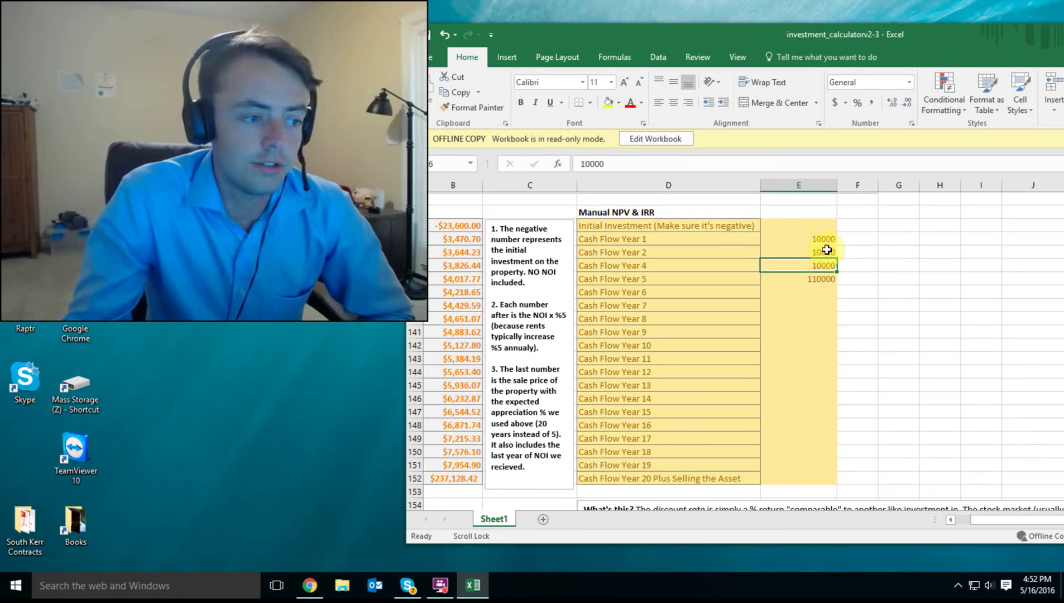
pyautogui.click(824, 235)
pyautogui.click(819, 269)
pyautogui.click(825, 279)
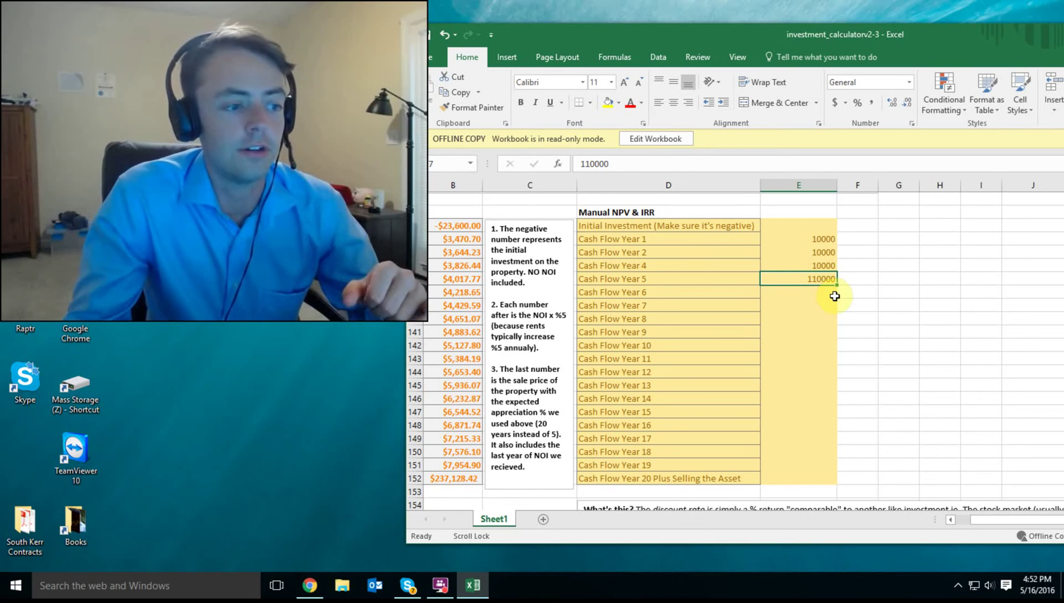
# Scroll the table and go over the Year 1 to Year 5 cash flows once more.
pyautogui.scroll(-2, 825, 252)
pyautogui.scroll(2, 821, 243)
pyautogui.click(820, 240)
pyautogui.click(821, 266)
pyautogui.click(821, 276)
pyautogui.scroll(-2, 821, 274)
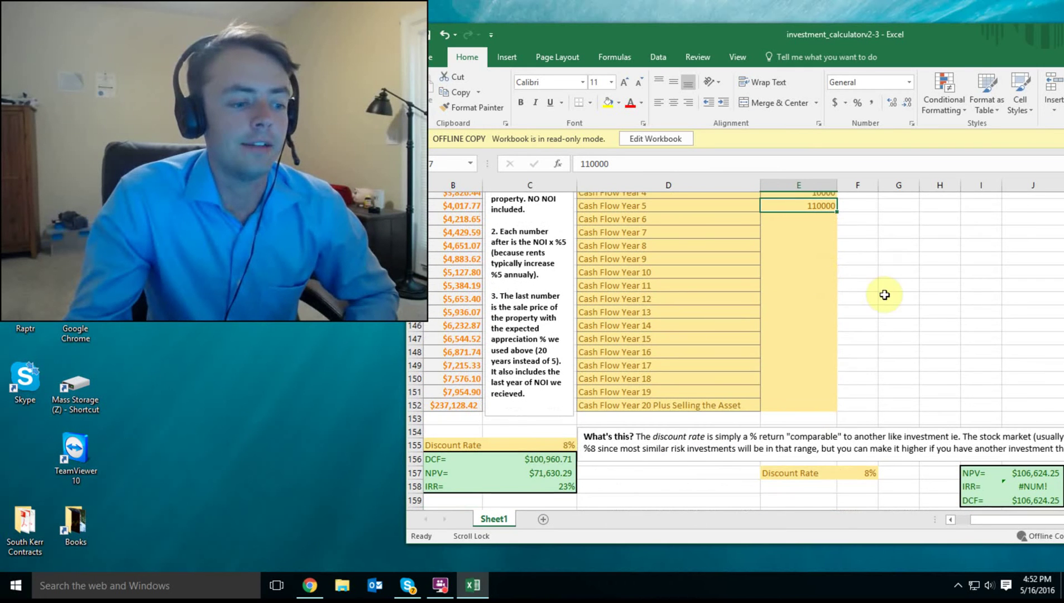
pyautogui.scroll(-1, 884, 294)
pyautogui.scroll(2, 897, 297)
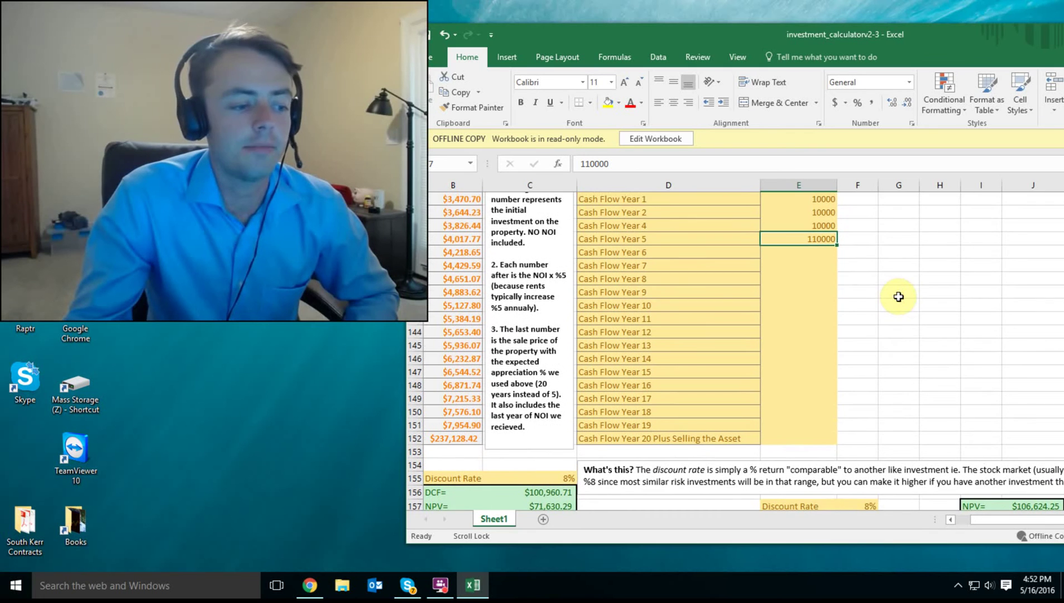
pyautogui.scroll(-2, 900, 298)
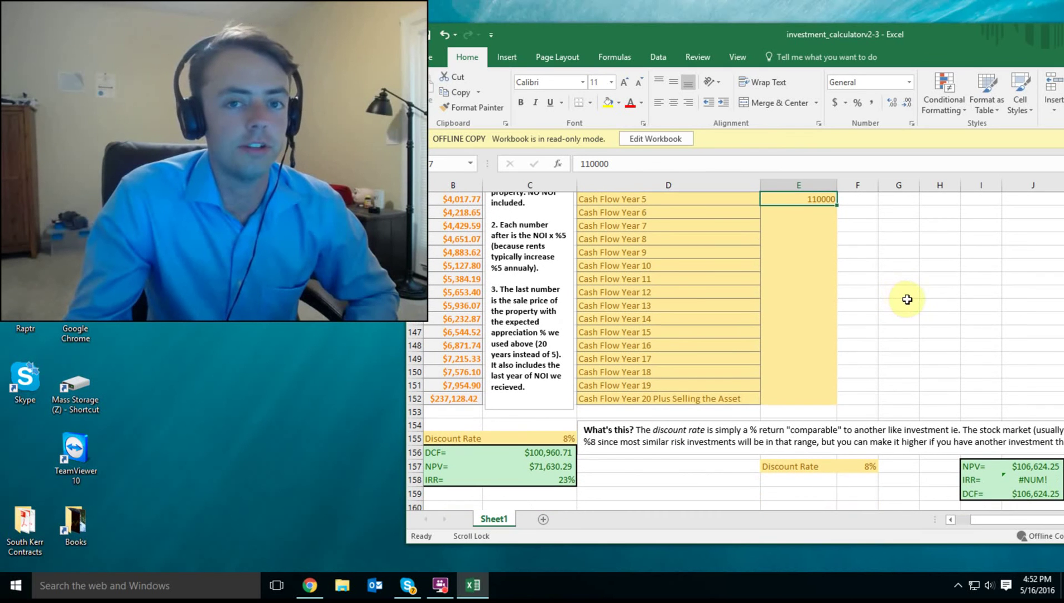
# Shift the Excel window left to expose more columns beside the cash flow table.
pyautogui.moveTo(994, 43); pyautogui.dragTo(879, 41)
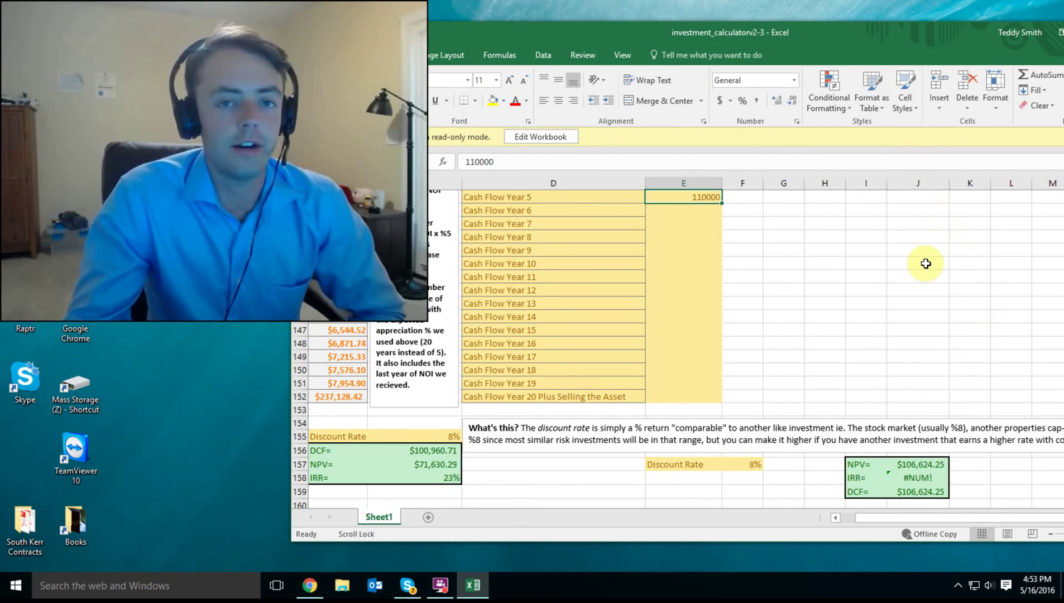
pyautogui.scroll(1, 926, 263)
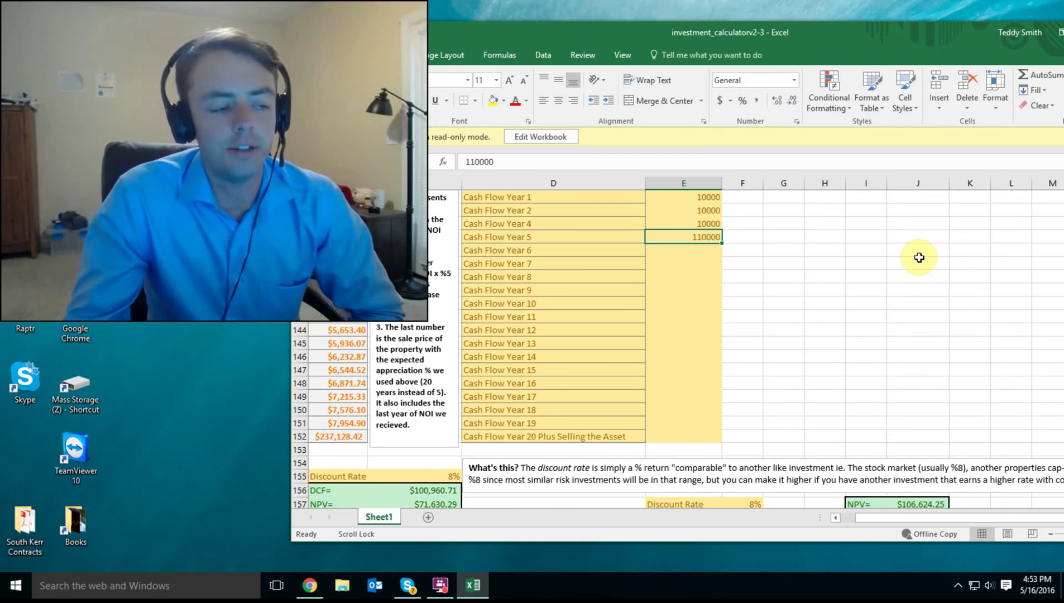
pyautogui.scroll(1, 919, 258)
pyautogui.scroll(-1, 919, 258)
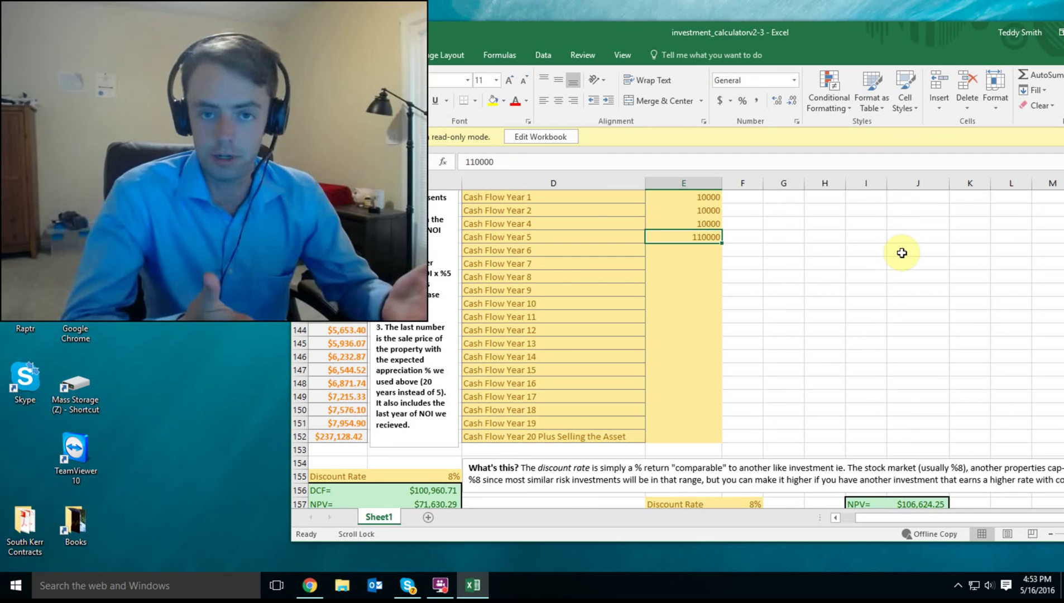
pyautogui.scroll(-2, 905, 257)
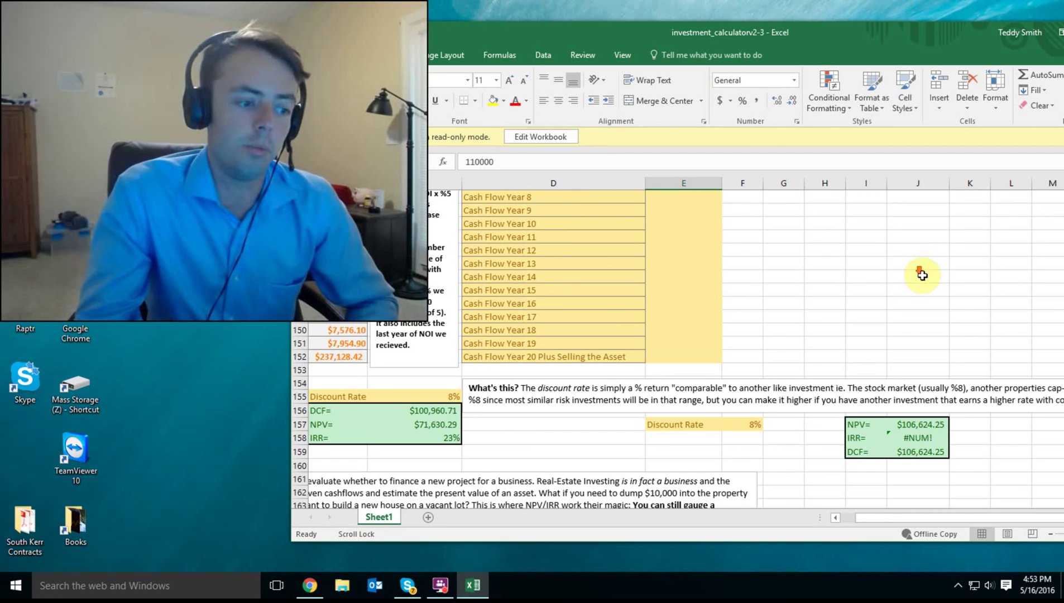
pyautogui.click(754, 424)
pyautogui.press('Return')
pyautogui.click(920, 430)
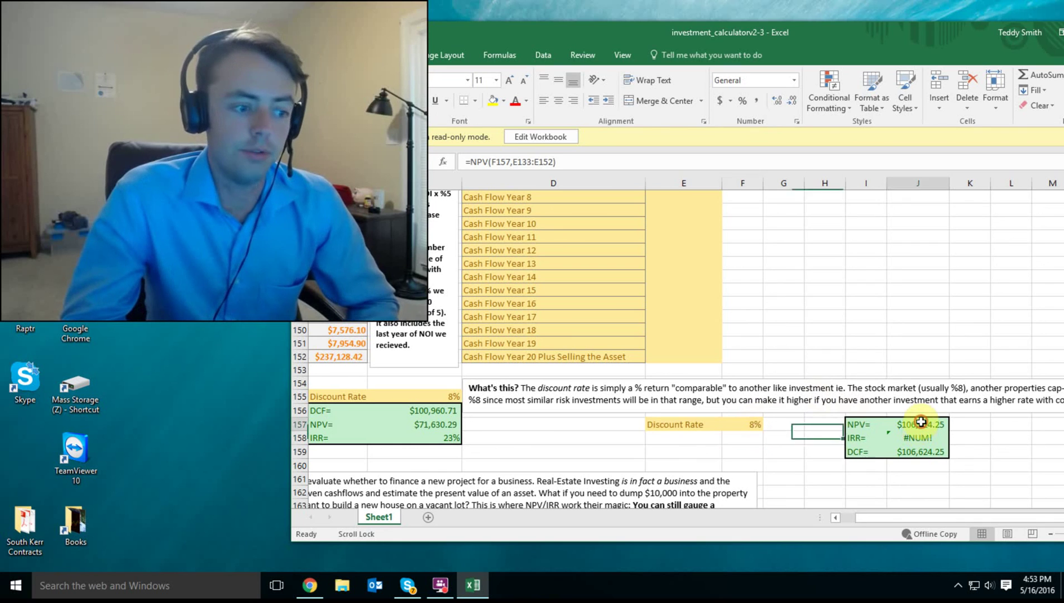
pyautogui.click(923, 452)
pyautogui.click(862, 456)
pyautogui.click(912, 452)
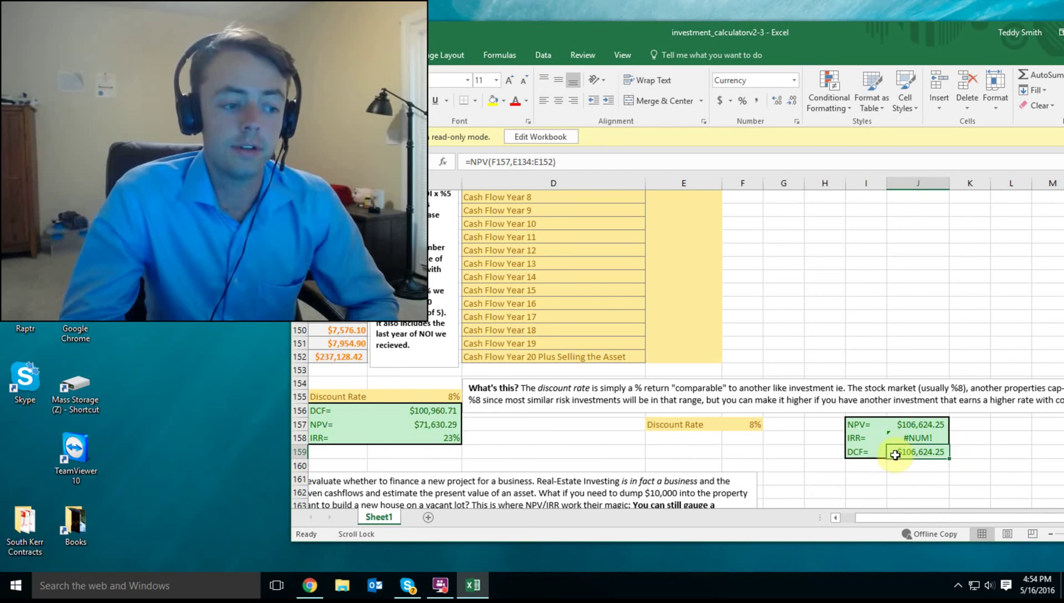
pyautogui.scroll(3, 748, 316)
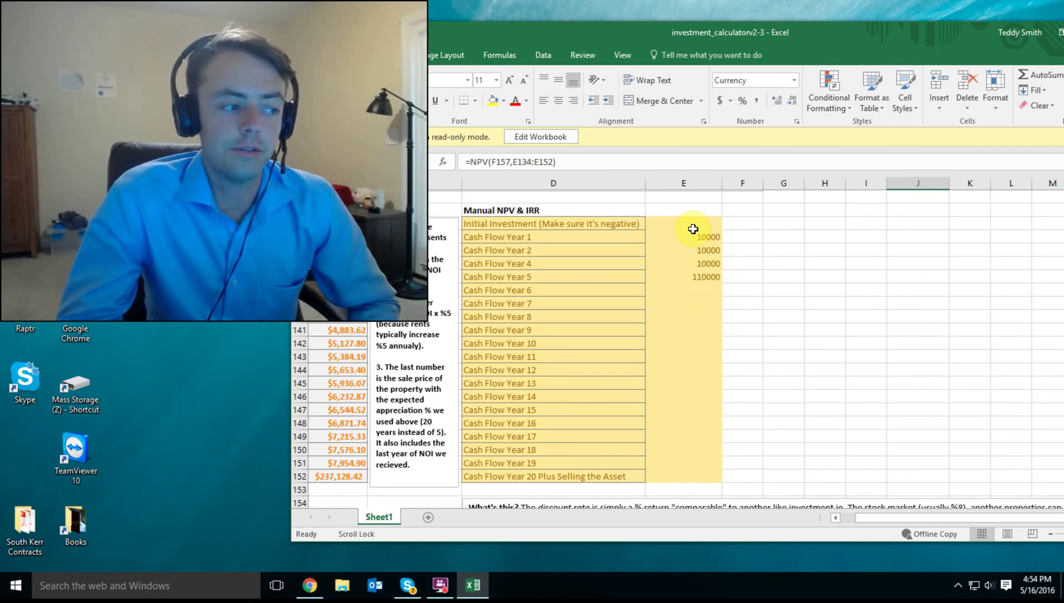
pyautogui.scroll(-4, 879, 278)
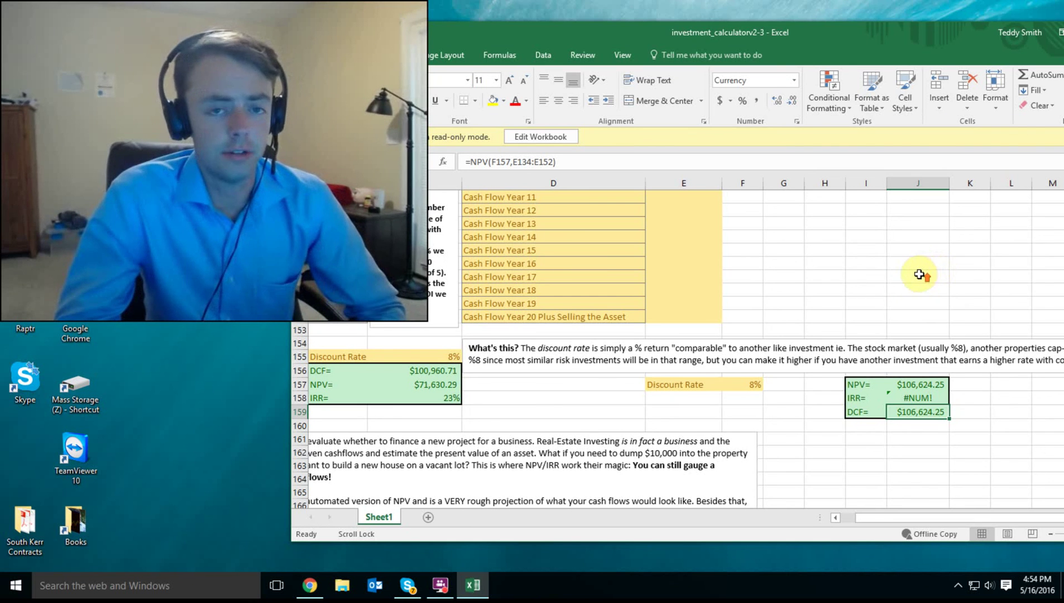
pyautogui.scroll(5, 920, 272)
pyautogui.scroll(-3, 869, 281)
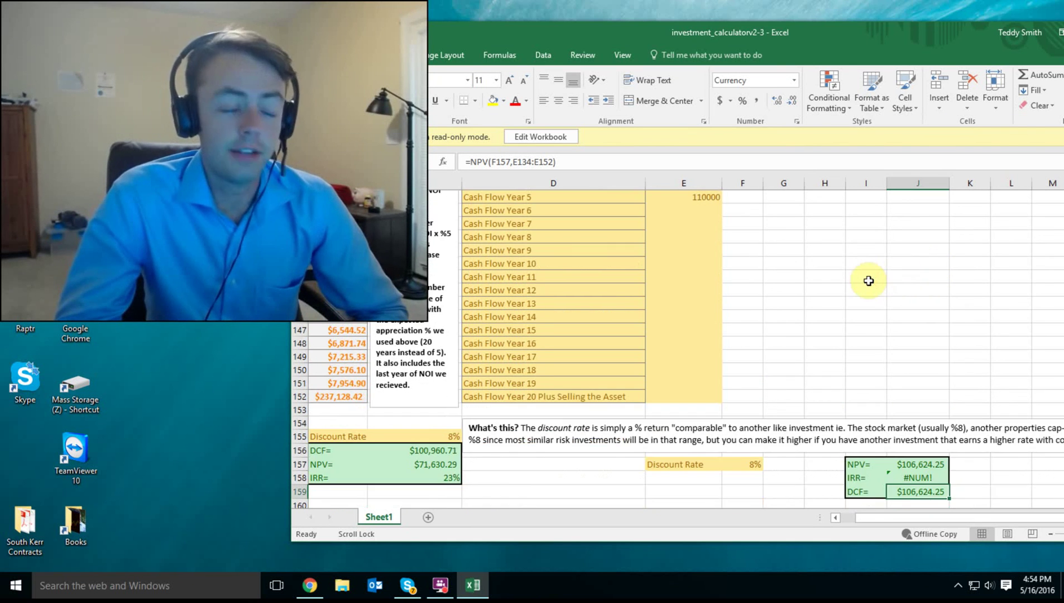
pyautogui.scroll(3, 869, 281)
pyautogui.click(703, 265)
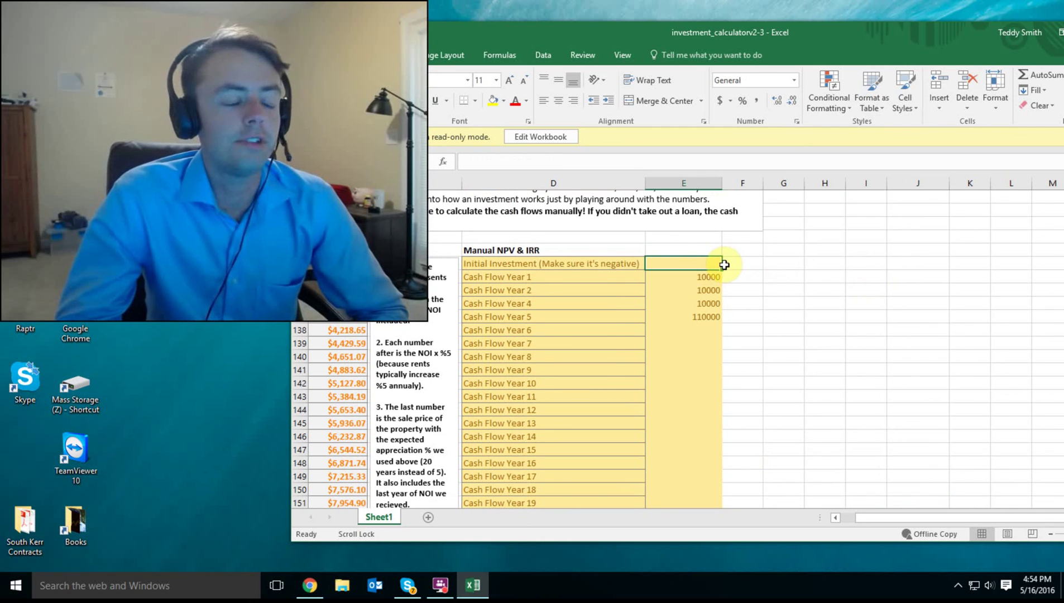
# Enter -70000 as the Initial Investment.
pyautogui.write('-70')
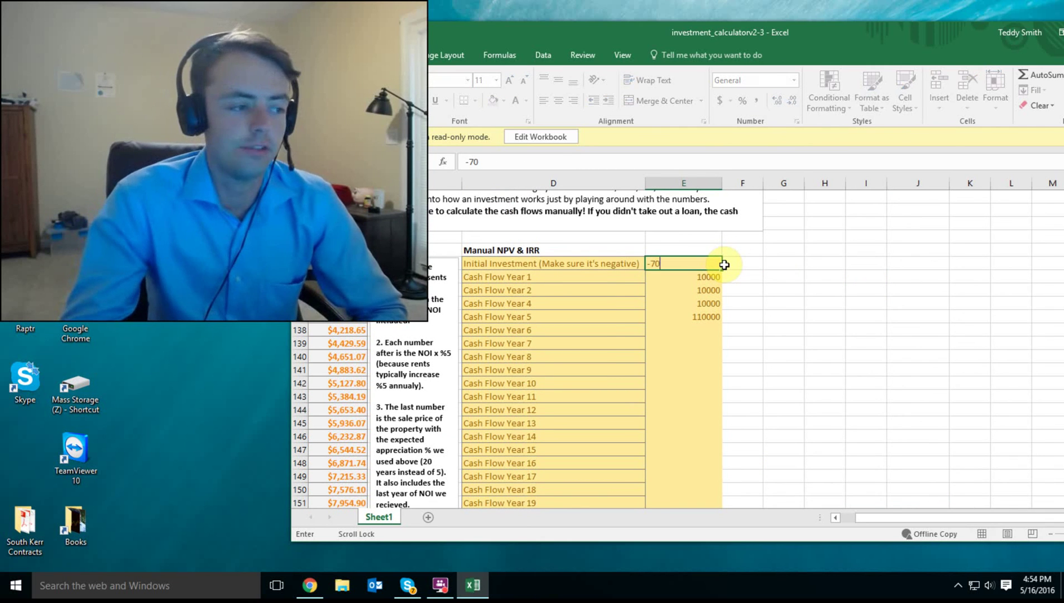
pyautogui.write('000')
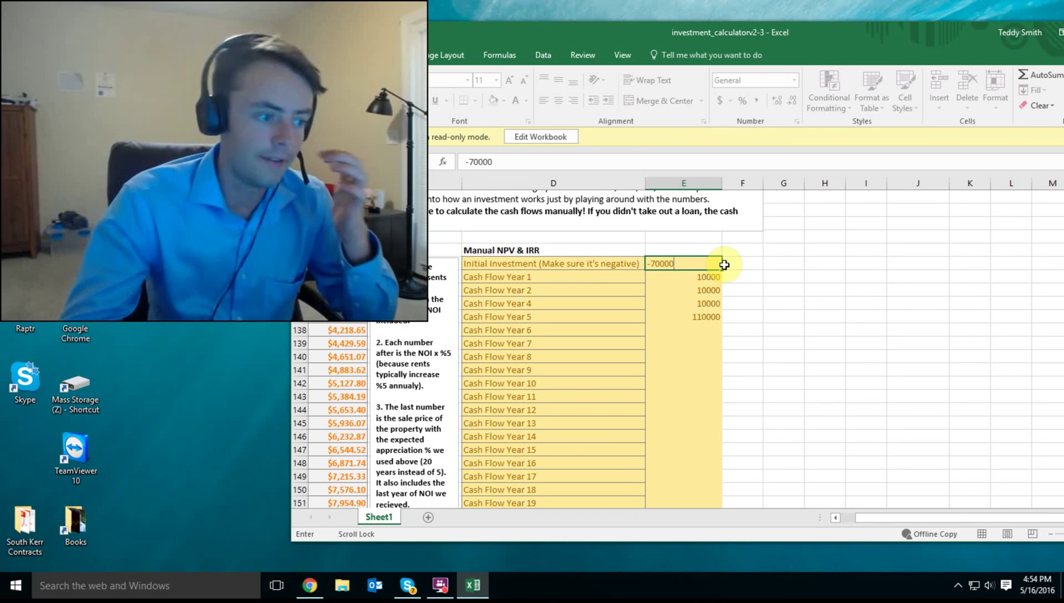
pyautogui.press('Return')
pyautogui.scroll(-3, 731, 262)
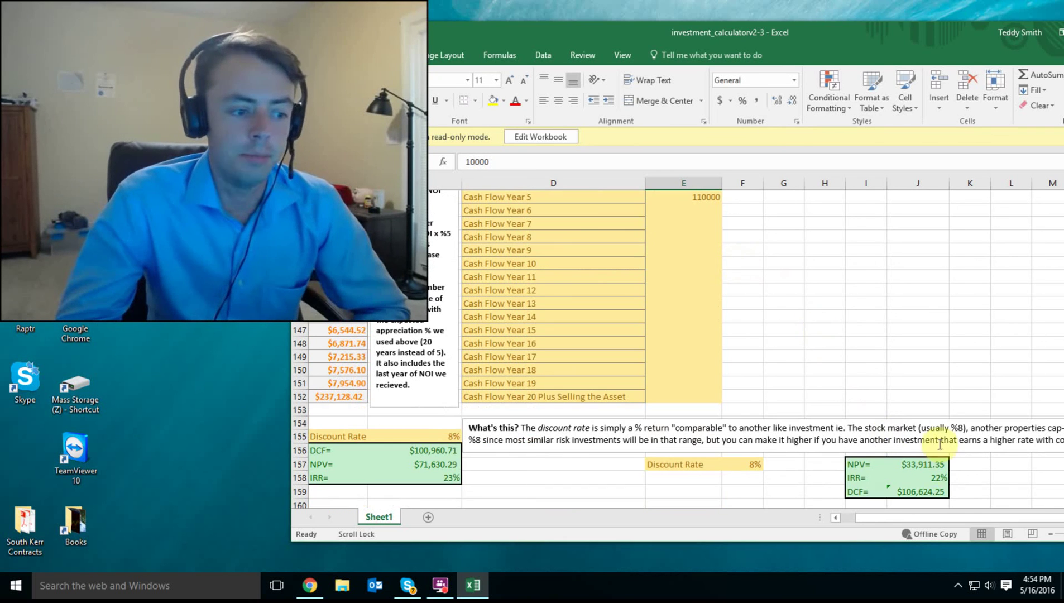
pyautogui.scroll(-2, 930, 487)
# Inspect the recalculated NPV ($33,911.35) and DCF ($106,624.25) formulas.
pyautogui.click(933, 387)
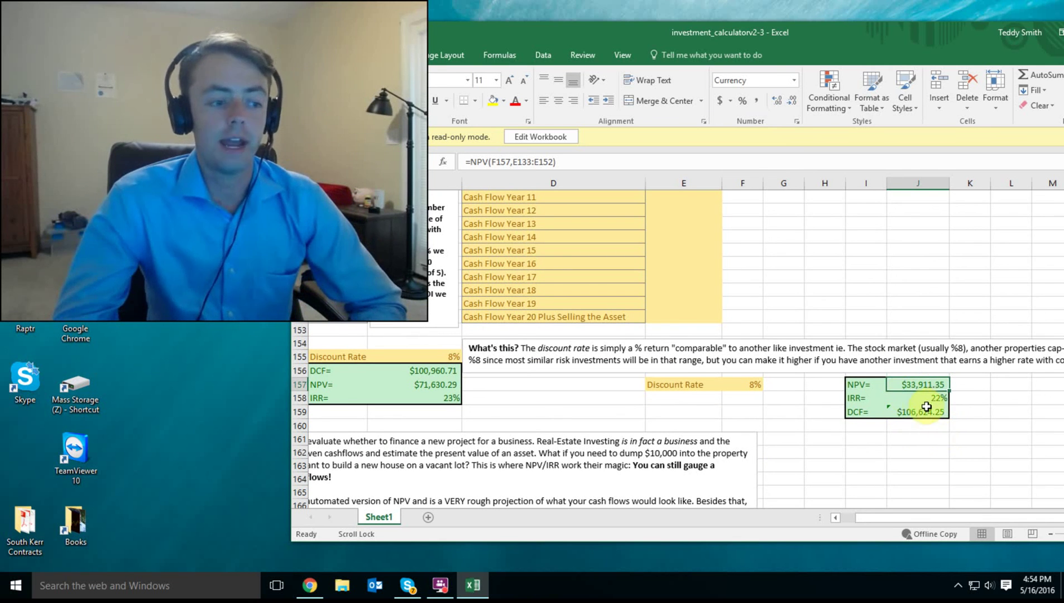
pyautogui.scroll(-1, 913, 370)
pyautogui.click(915, 372)
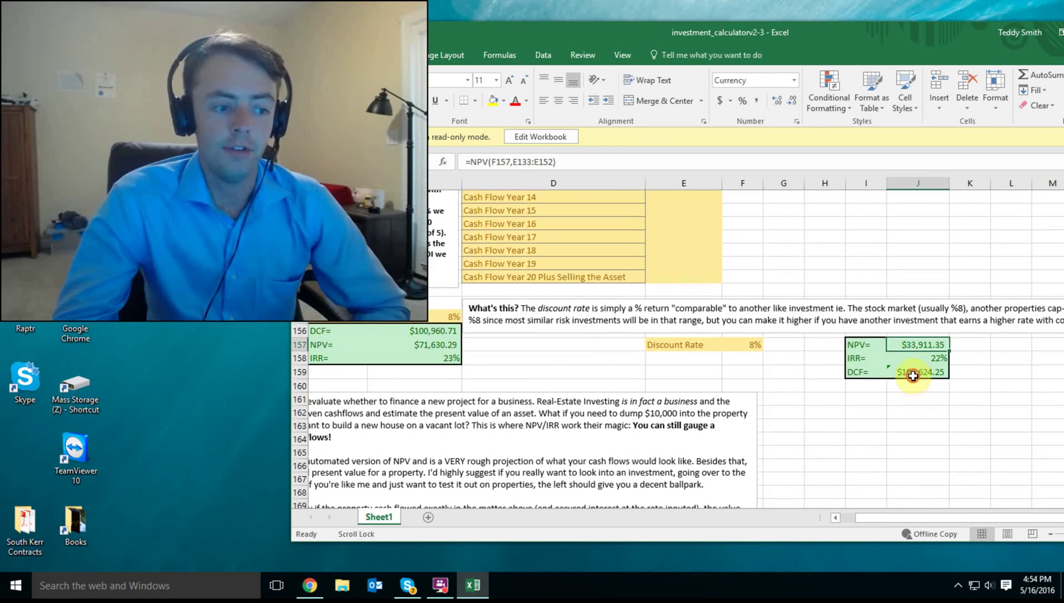